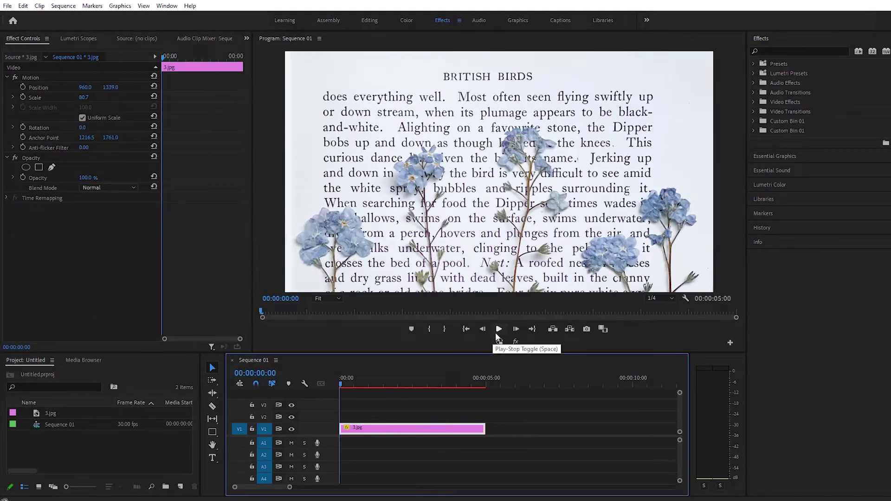
# - Play the sequence preview briefly, then return the playhead to the start
pyautogui.click(499, 329)
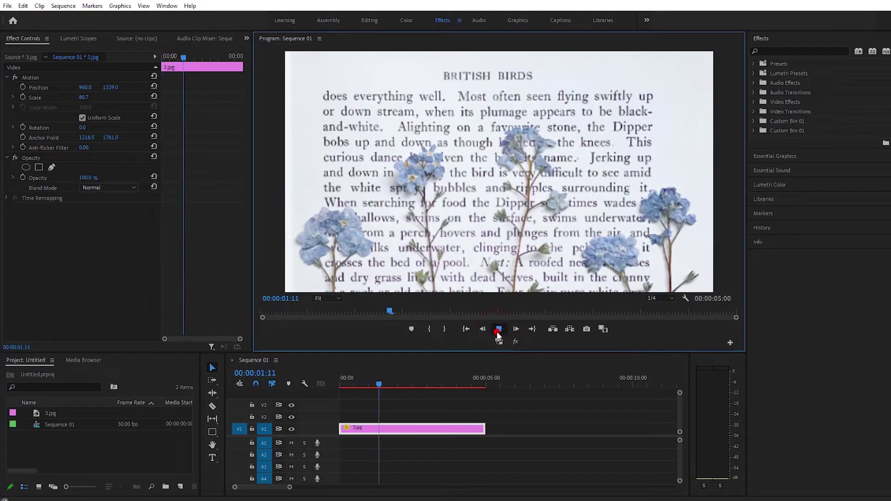
pyautogui.click(497, 330)
pyautogui.moveTo(382, 383); pyautogui.dragTo(336, 389)
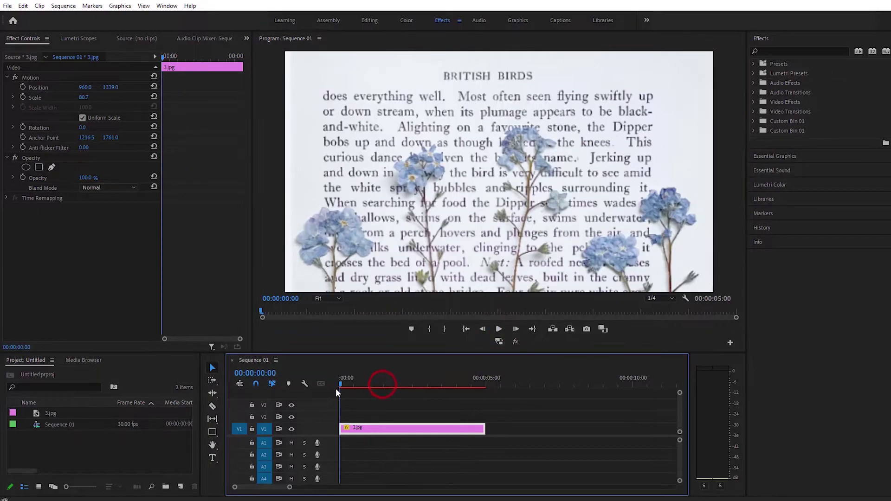
# - Draw a red rectangle stretched across the whole second line of book text
pyautogui.click(209, 369)
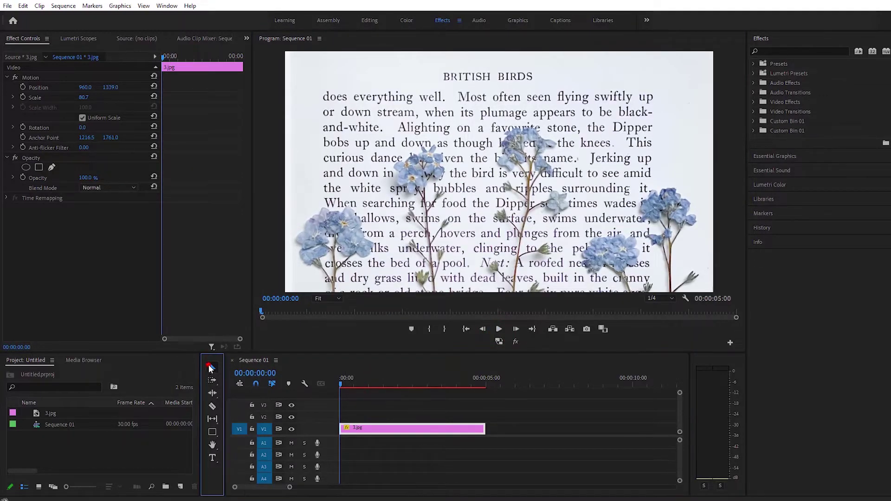
pyautogui.click(212, 433)
pyautogui.moveTo(320, 104); pyautogui.dragTo(396, 115)
pyautogui.moveTo(461, 116); pyautogui.dragTo(658, 119)
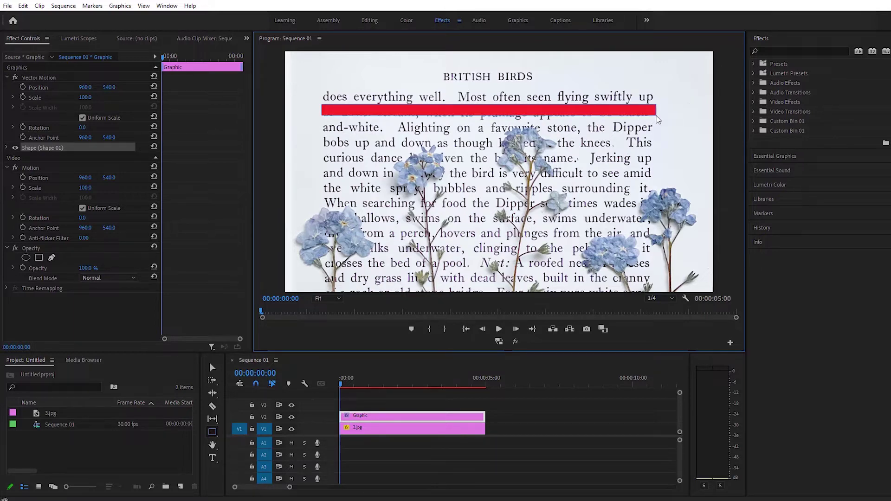
# - Set the rectangle fill to yellow F2B100 and lower its opacity to about 80%
pyautogui.click(785, 158)
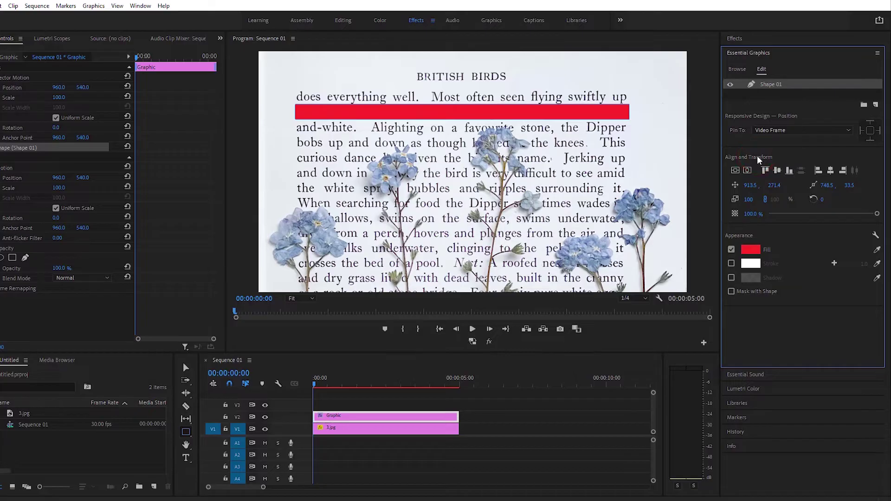
pyautogui.click(743, 250)
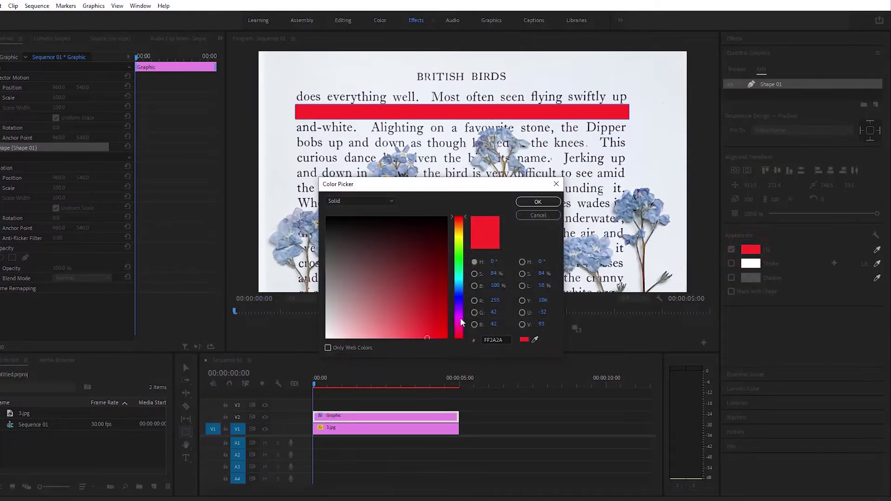
pyautogui.moveTo(462, 322); pyautogui.dragTo(461, 236)
pyautogui.moveTo(429, 330)
pyautogui.mouseDown()
pyautogui.moveTo(444, 324)
pyautogui.moveTo(446, 332)
pyautogui.mouseUp()
pyautogui.click(537, 204)
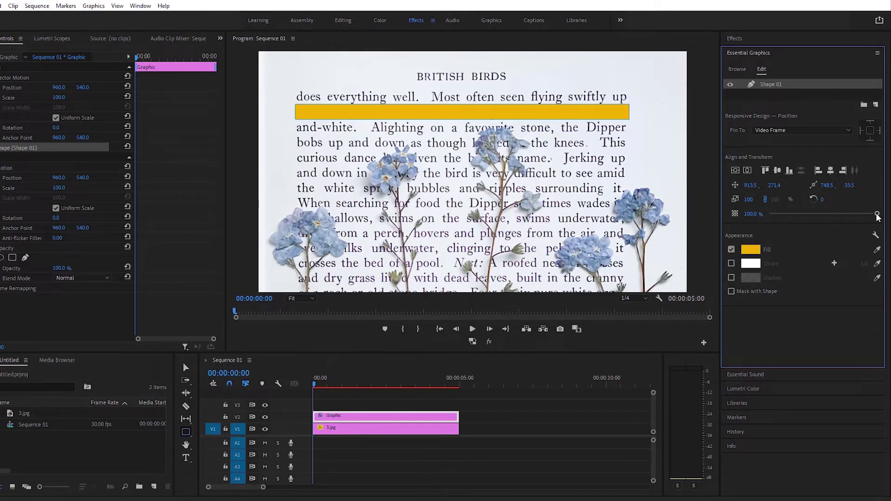
pyautogui.moveTo(877, 214); pyautogui.dragTo(854, 218)
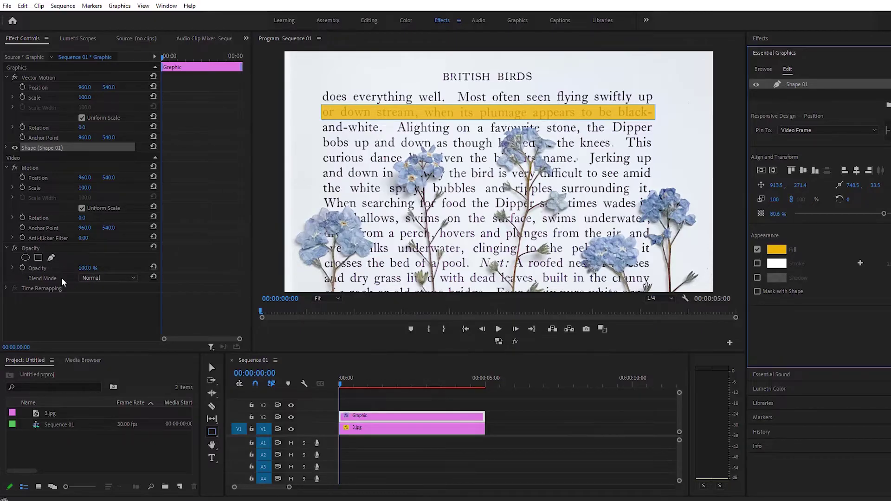
# - Switch the yellow rectangle's Opacity blend mode to Multiply
pyautogui.click(106, 279)
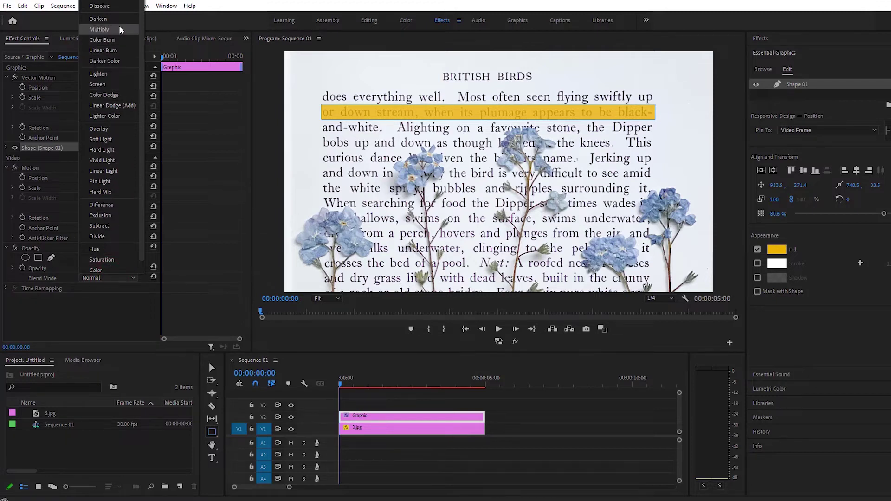
pyautogui.click(107, 30)
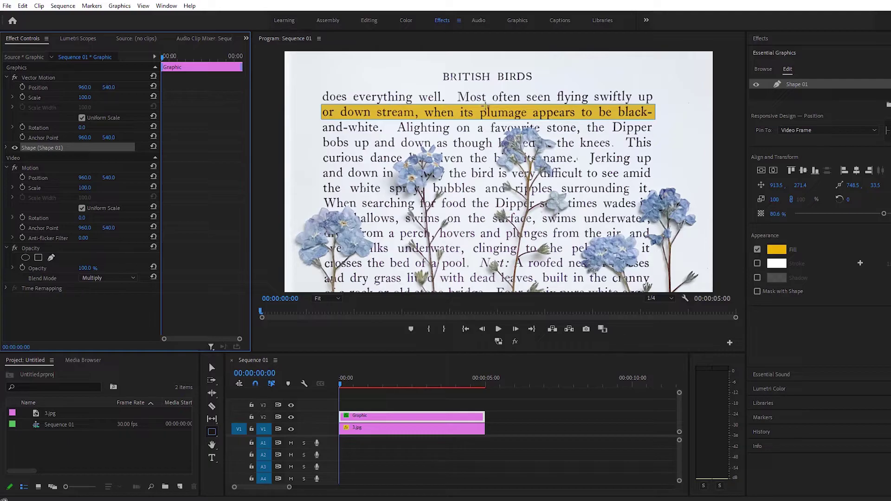
# - Find the Crop effect by searching 'crop' and apply it to the yellow Graphic clip
pyautogui.click(766, 39)
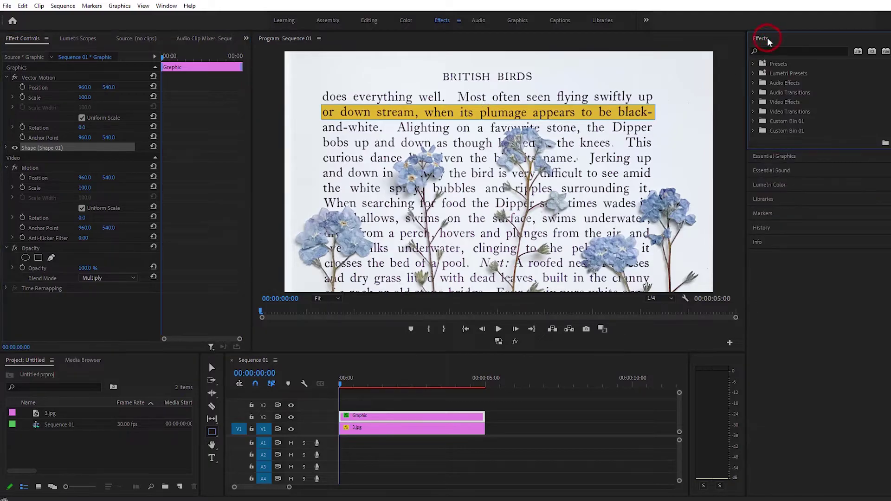
pyautogui.click(767, 49)
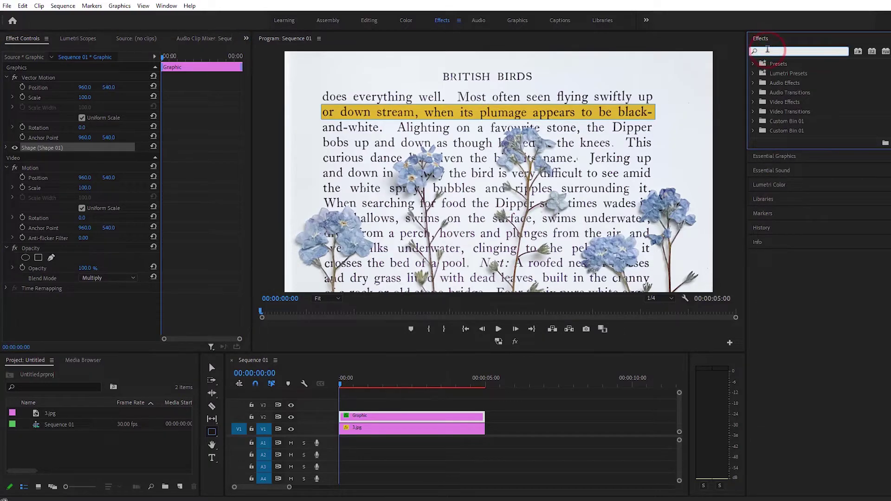
pyautogui.write('c')
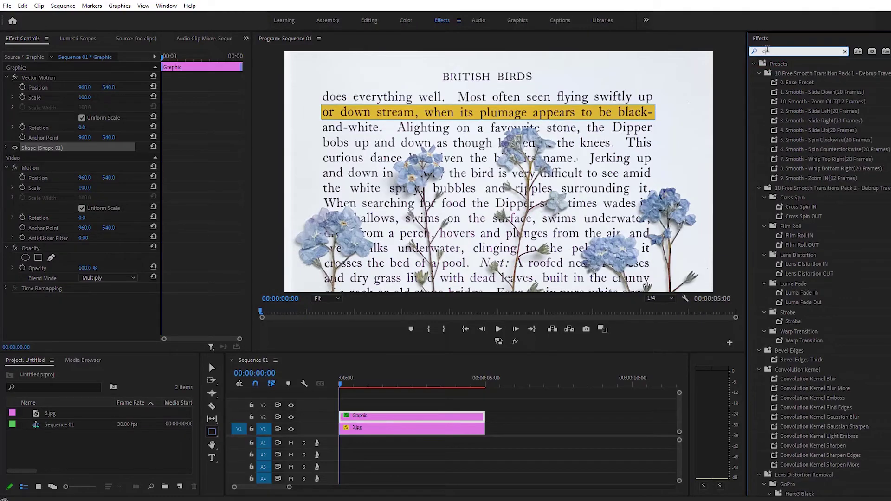
pyautogui.write('rop')
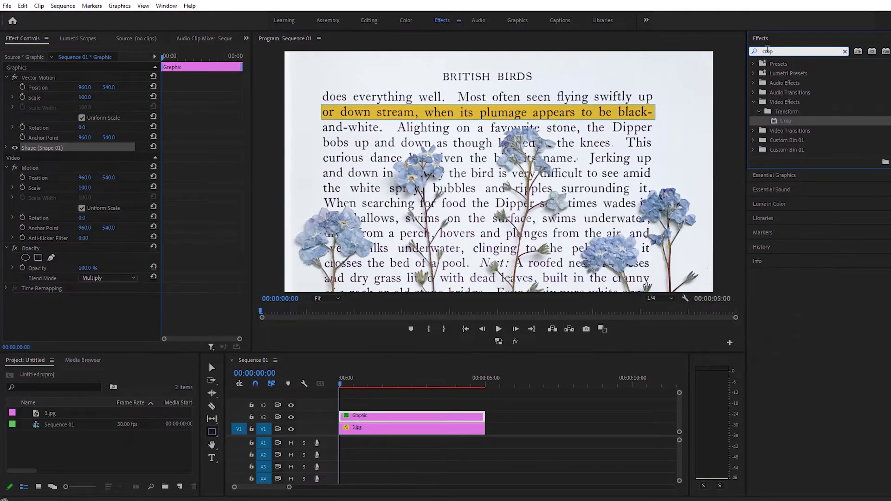
pyautogui.click(815, 122)
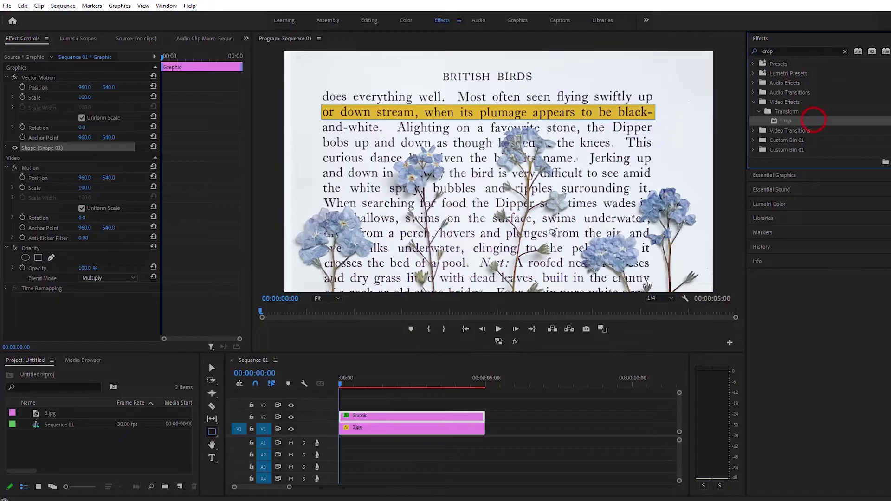
pyautogui.moveTo(441, 382); pyautogui.dragTo(385, 419)
# - Keyframe Crop Right from 100% at the clip start to 0% at its end, then return to start
pyautogui.click(22, 188)
pyautogui.click(87, 187)
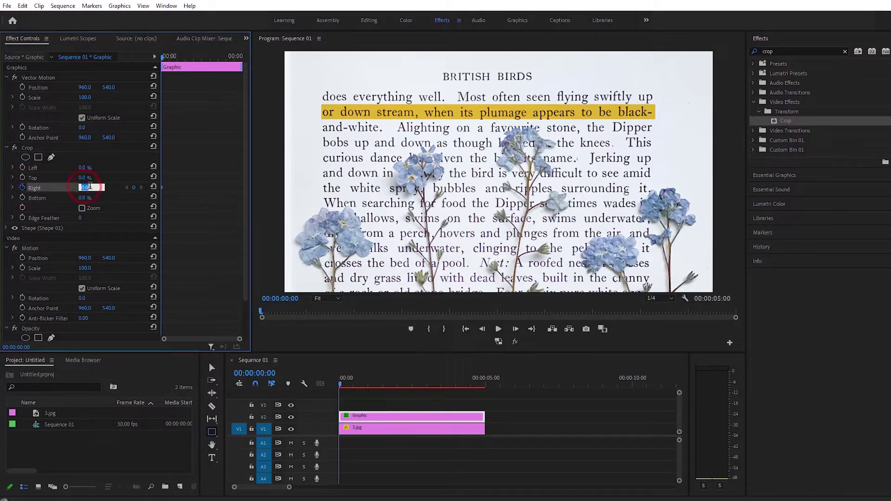
pyautogui.press('Return')
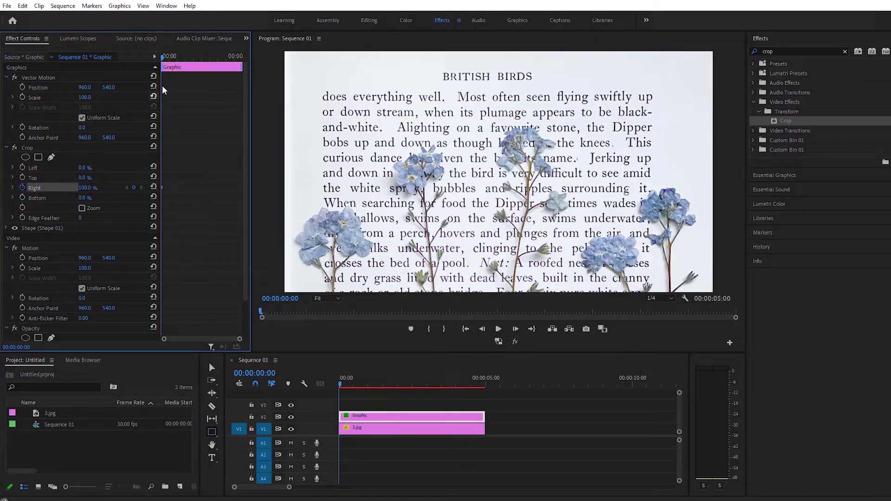
pyautogui.moveTo(163, 58); pyautogui.dragTo(247, 65)
pyautogui.press('Left')
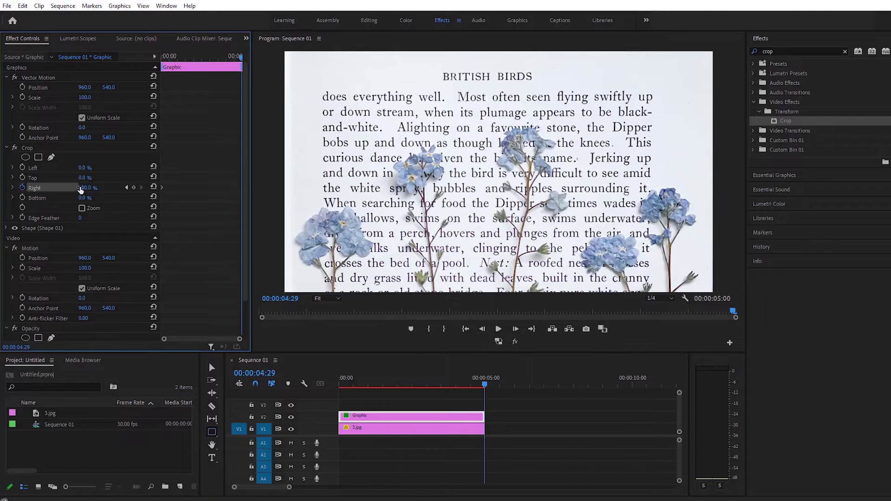
pyautogui.click(84, 188)
pyautogui.write('0')
pyautogui.press('Return')
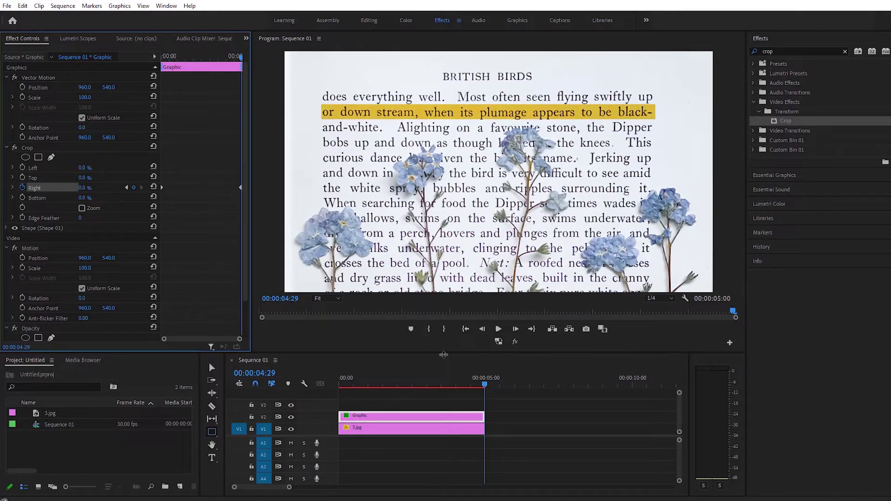
pyautogui.click(484, 385)
pyautogui.press('Home')
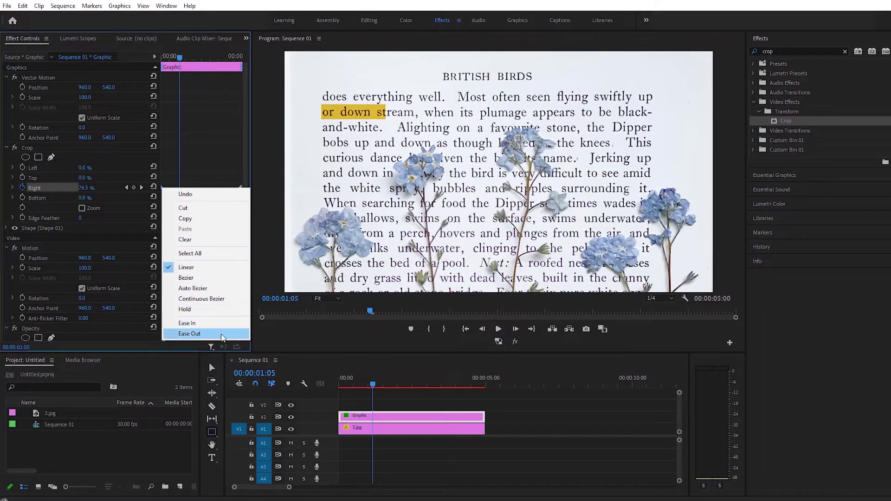
# - Apply Ease Out to the first Crop Right keyframe and Ease In to the last
pyautogui.click(191, 335)
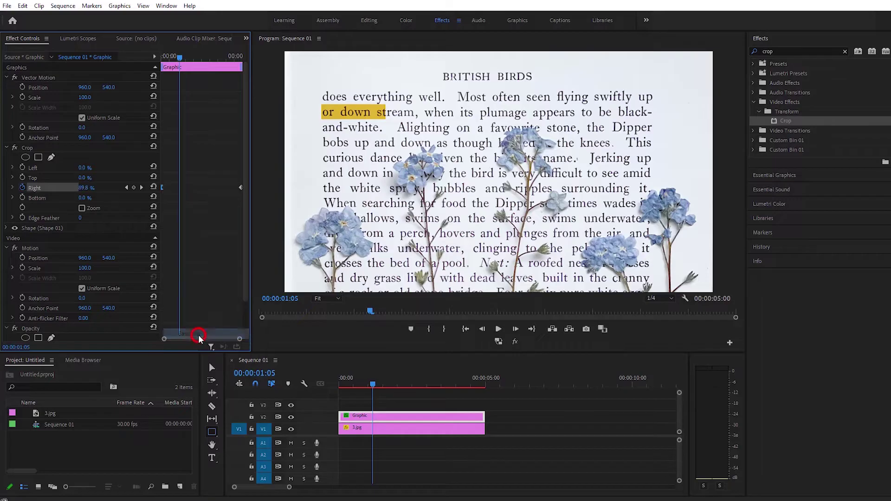
pyautogui.rightClick(240, 187)
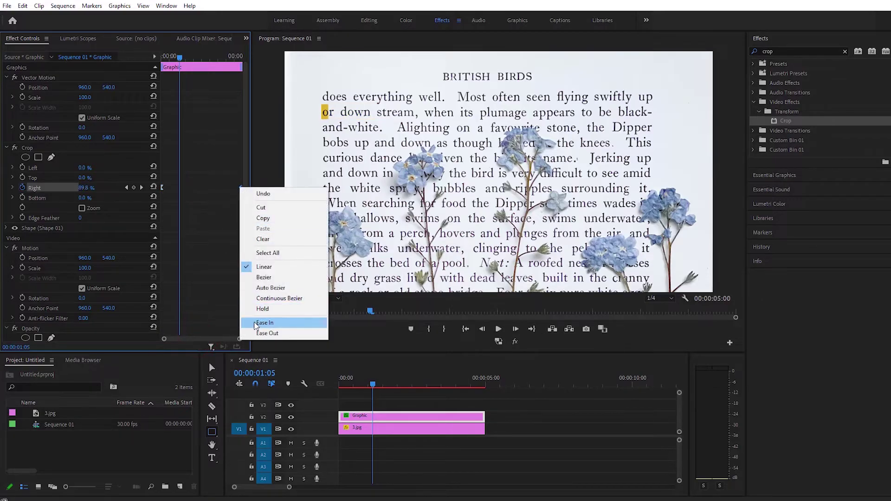
pyautogui.click(271, 323)
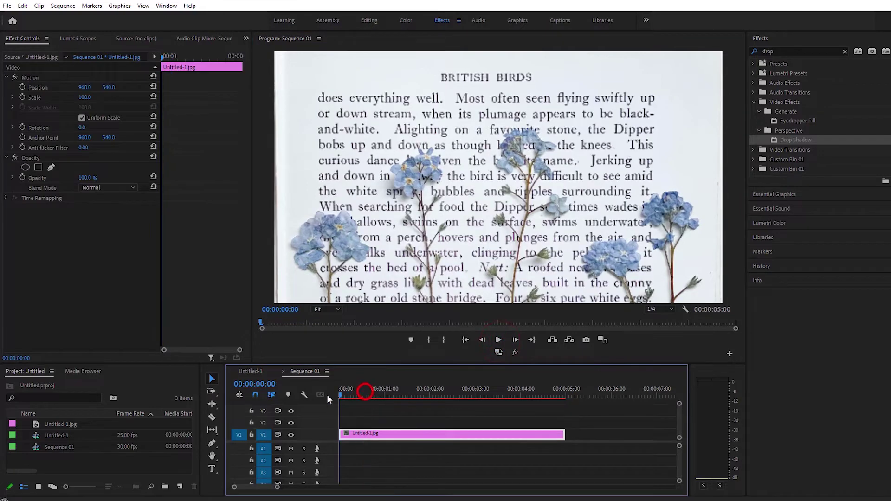
# - Set the Untitled-1.jpg clip's Scale to 80, then deselect the clip
pyautogui.click(378, 435)
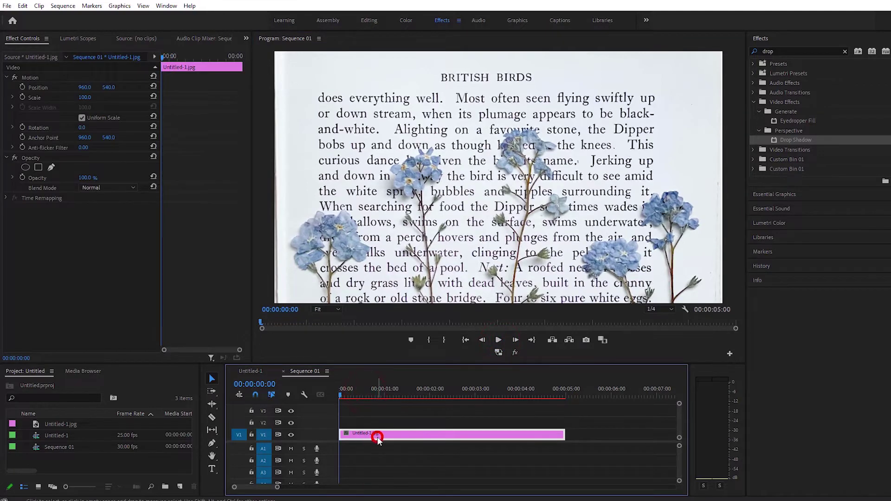
pyautogui.moveTo(85, 97)
pyautogui.mouseDown()
pyautogui.moveTo(76, 97)
pyautogui.moveTo(87, 97)
pyautogui.mouseUp()
pyautogui.click(78, 97)
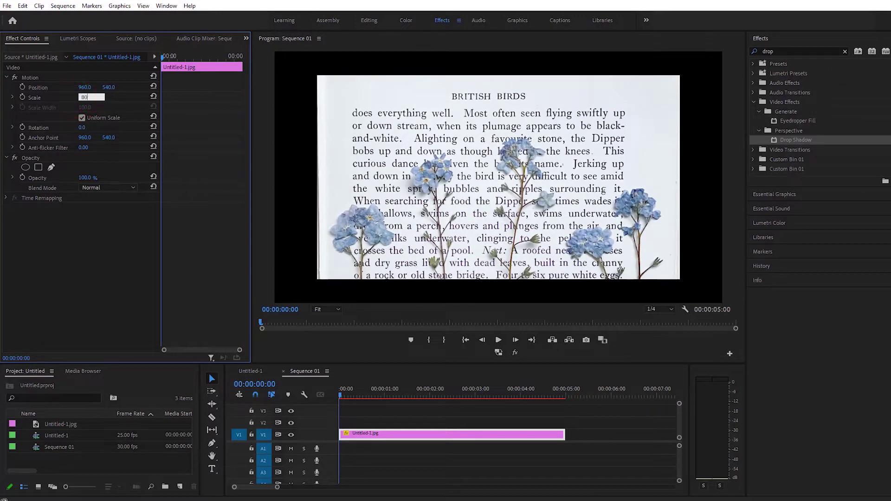
pyautogui.write('80')
pyautogui.press('Return')
pyautogui.click(367, 426)
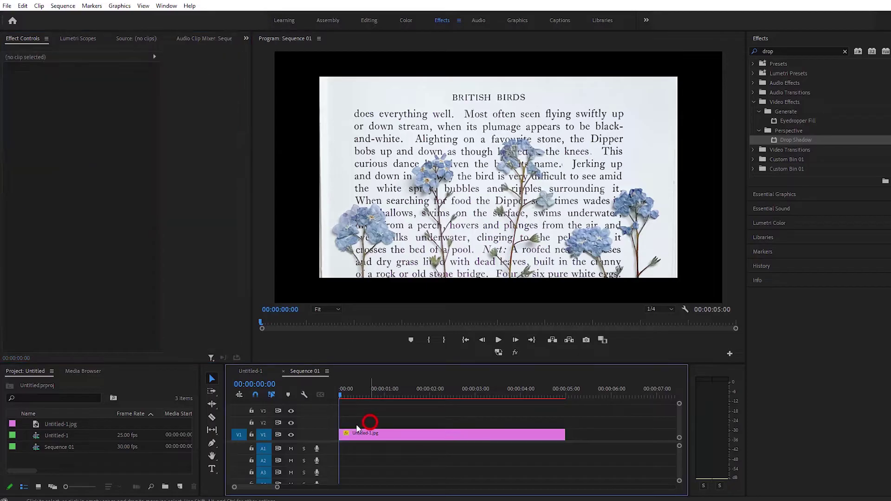
# - Create a 1920×1080 DE9F08 yellow-orange Color Matte and place it beneath the photo on the timeline
pyautogui.click(180, 487)
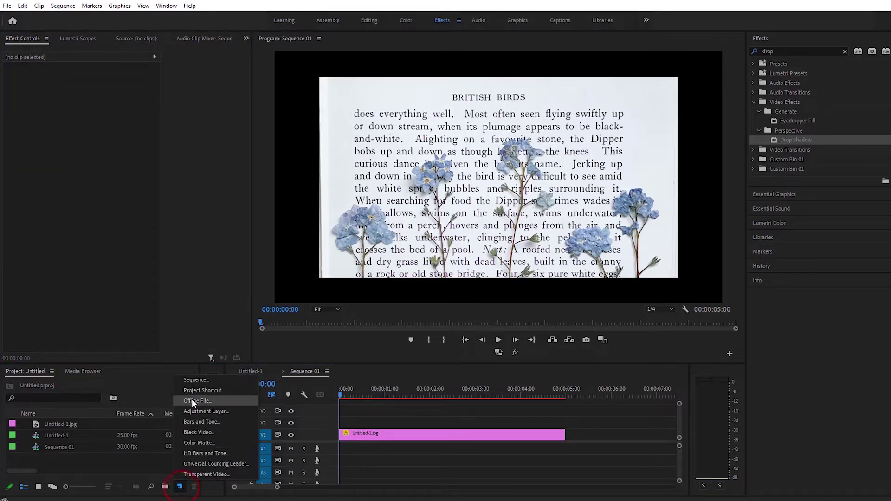
pyautogui.click(213, 445)
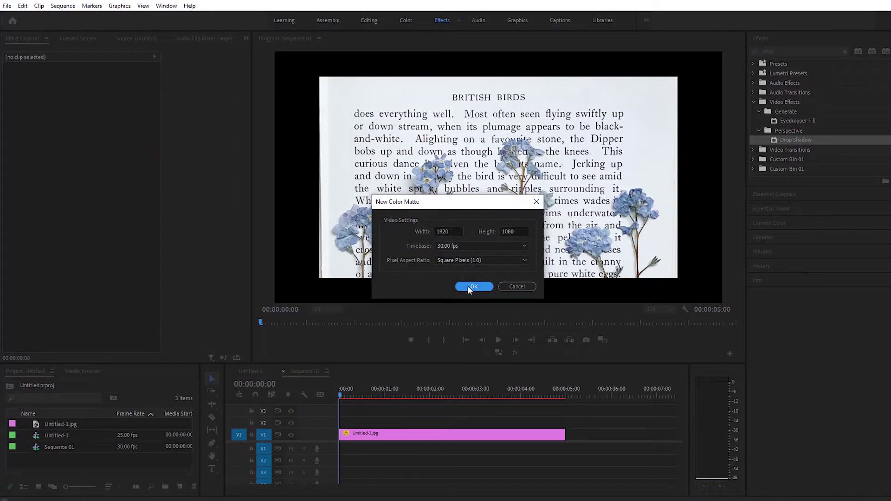
pyautogui.click(470, 287)
pyautogui.click(377, 232)
pyautogui.moveTo(352, 284); pyautogui.dragTo(361, 316)
pyautogui.click(451, 208)
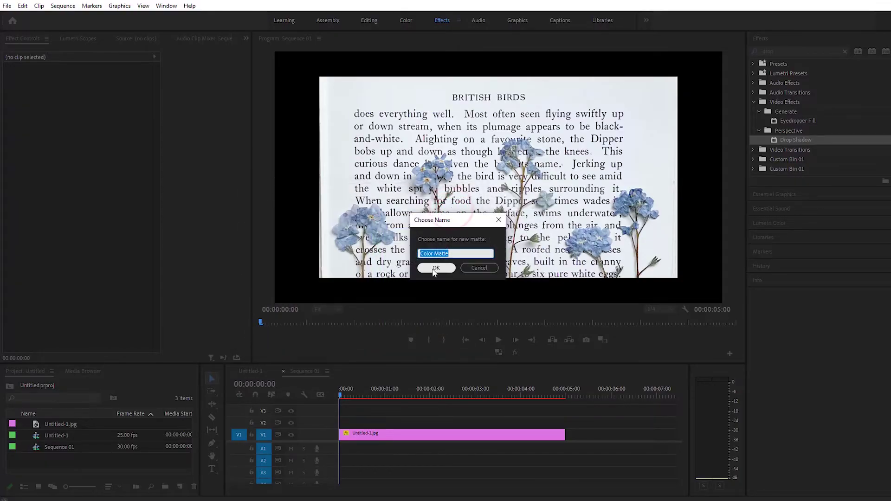
pyautogui.click(432, 268)
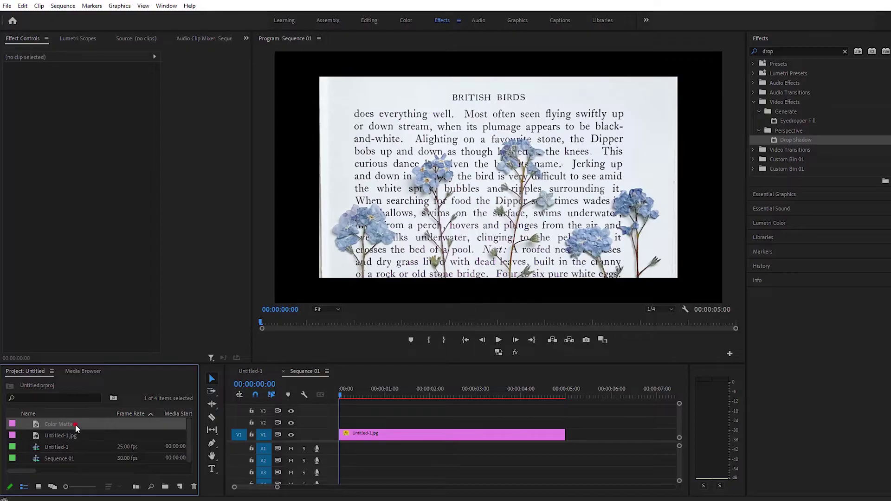
pyautogui.moveTo(76, 428); pyautogui.dragTo(397, 411)
# - Put the photo duplicate on V3, apply the Crop effect to it, and select it
pyautogui.click(845, 52)
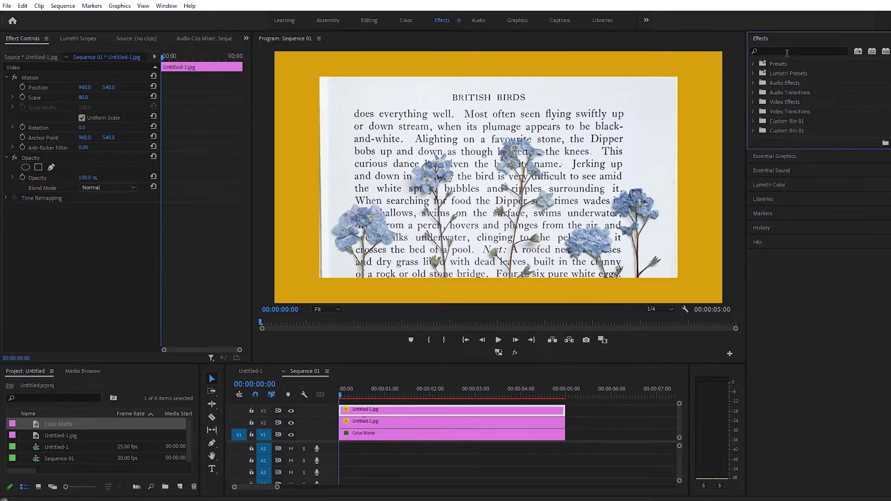
pyautogui.click(787, 52)
pyautogui.write('c')
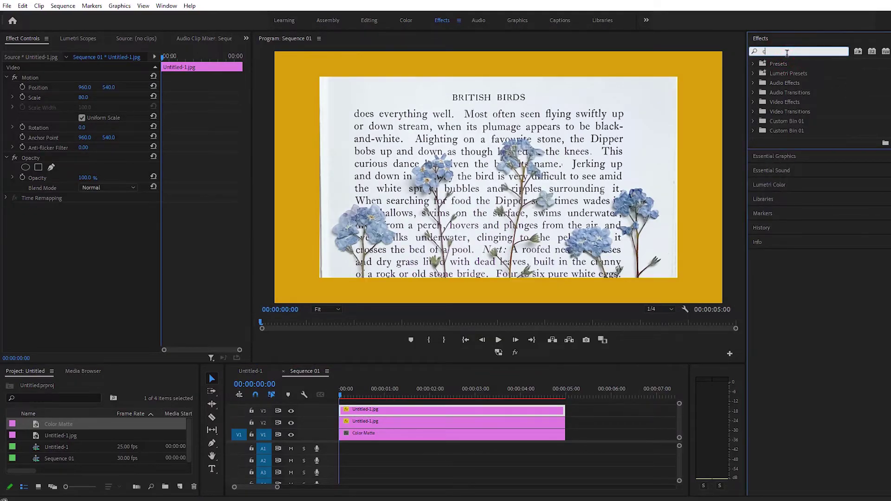
pyautogui.write('r')
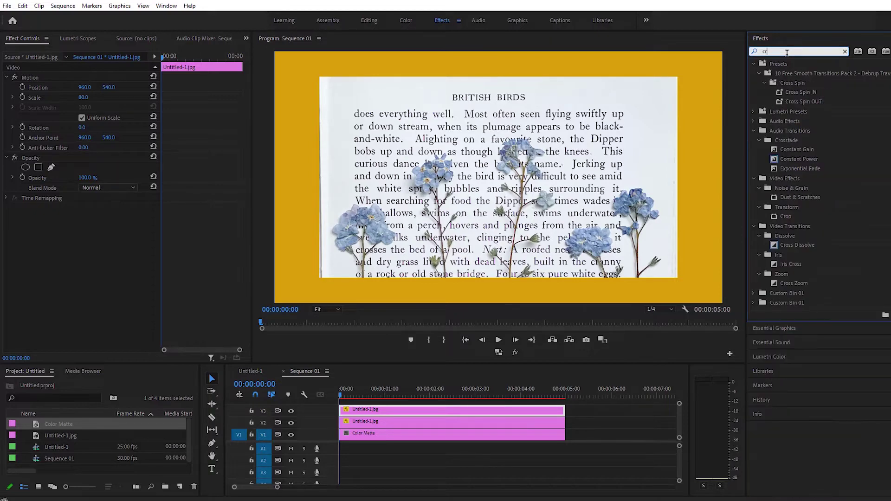
pyautogui.write('op')
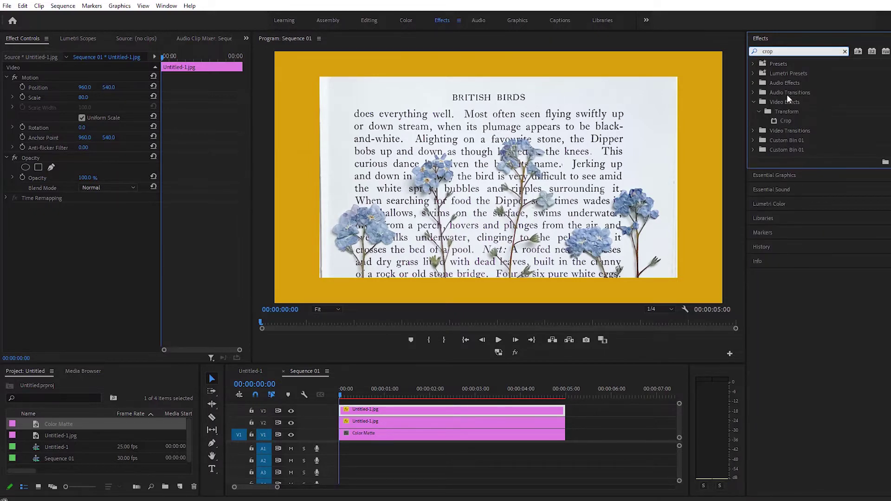
pyautogui.moveTo(784, 120); pyautogui.dragTo(363, 410)
pyautogui.click(365, 408)
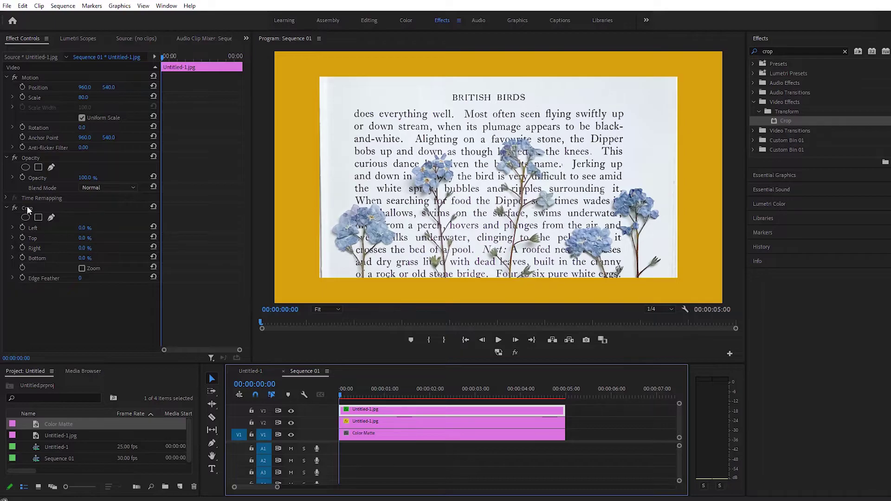
# - Crop the top photo copy to Left 7.8%, Top 34%, Right 13.8%, Bottom 41.1%
pyautogui.click(42, 210)
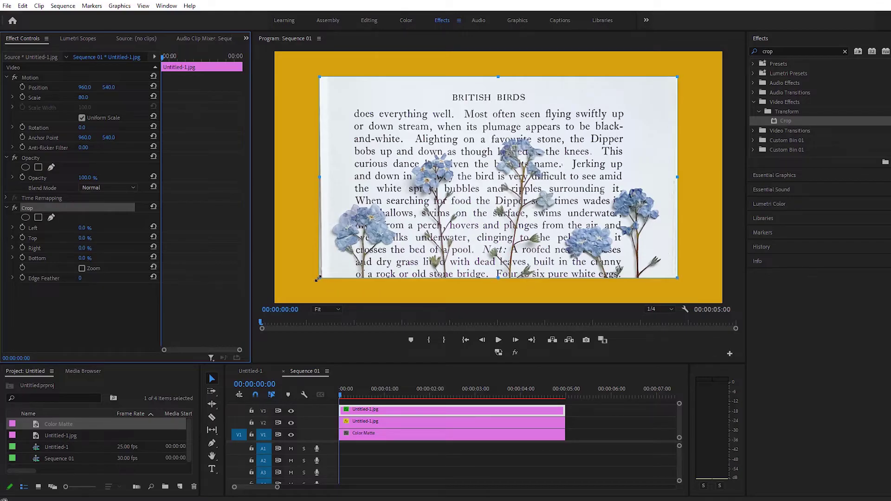
pyautogui.moveTo(497, 73); pyautogui.dragTo(504, 145)
pyautogui.moveTo(498, 278); pyautogui.dragTo(502, 195)
pyautogui.moveTo(675, 168); pyautogui.dragTo(634, 170)
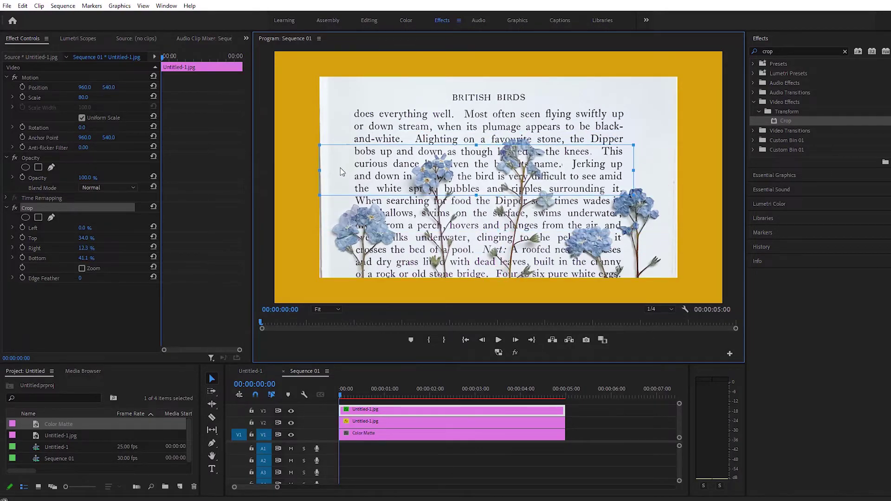
pyautogui.moveTo(319, 170); pyautogui.dragTo(351, 171)
pyautogui.moveTo(634, 168); pyautogui.dragTo(628, 170)
pyautogui.moveTo(348, 170); pyautogui.dragTo(348, 170)
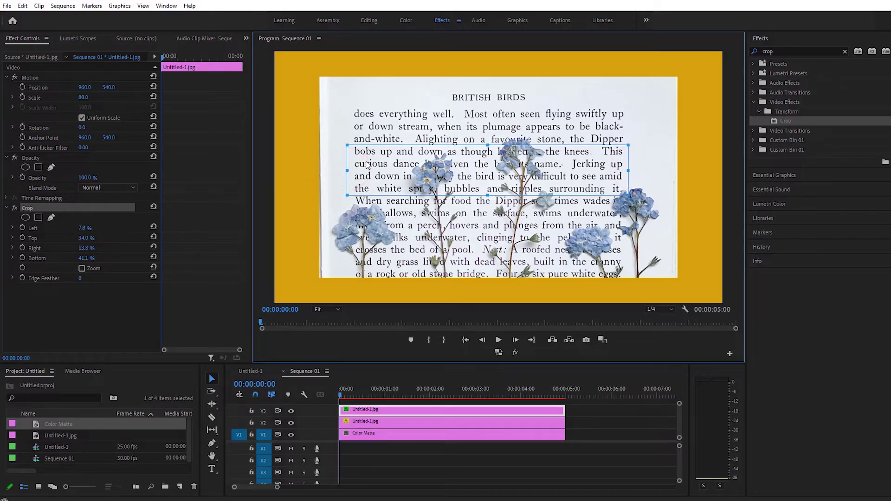
# - Turn on the Position and Scale stopwatches for the paragraph clip
pyautogui.click(52, 79)
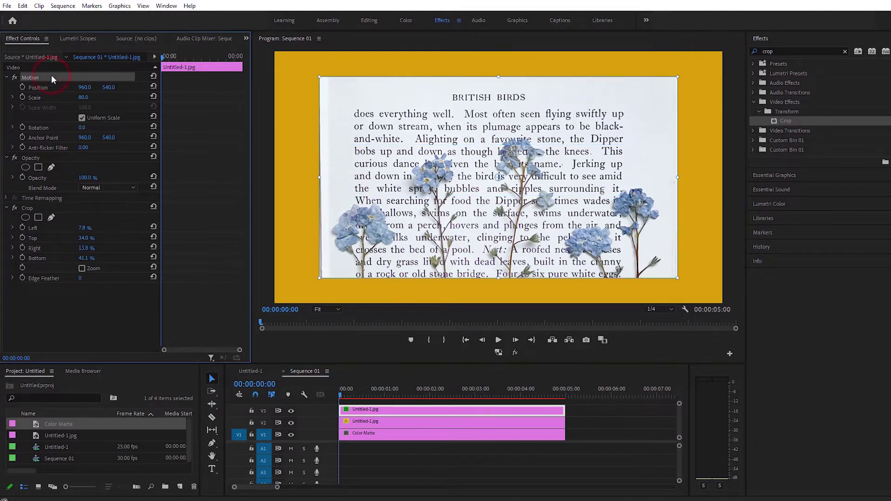
pyautogui.click(160, 56)
pyautogui.click(23, 87)
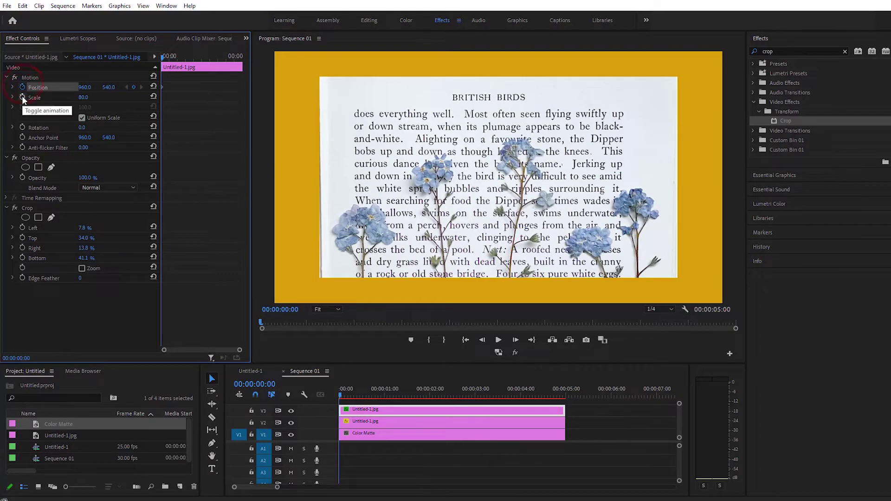
pyautogui.click(21, 97)
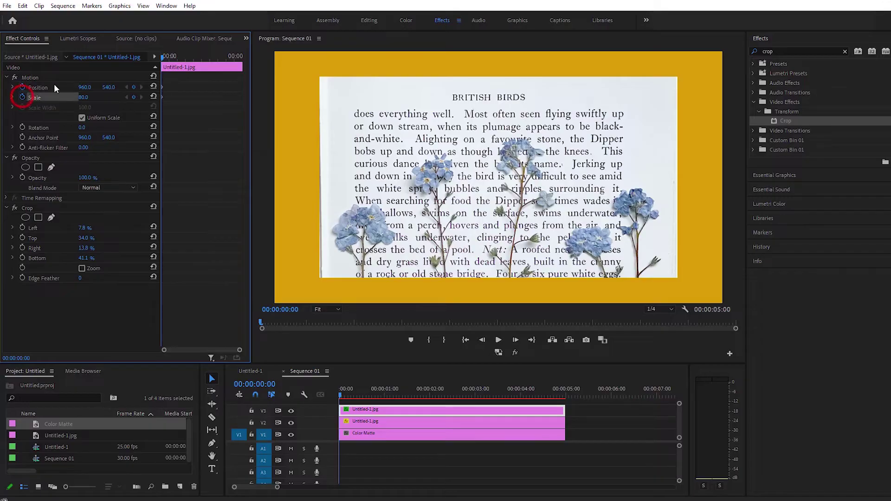
pyautogui.click(162, 58)
# - At 00:00:00:15, keyframe the paragraph at Scale 113 and Position 1017
pyautogui.moveTo(162, 57); pyautogui.dragTo(163, 59)
pyautogui.press('Right')
pyautogui.press('Right')
pyautogui.press('Right')
pyautogui.press('Right')
pyautogui.press('Right')
pyautogui.press('Right')
pyautogui.press('Right')
pyautogui.press('Right')
pyautogui.press('Right')
pyautogui.press('Right')
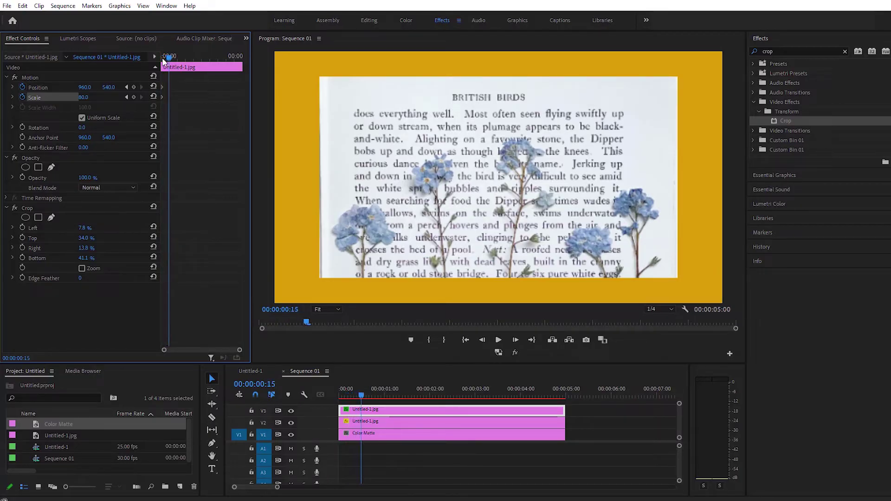
pyautogui.click(133, 87)
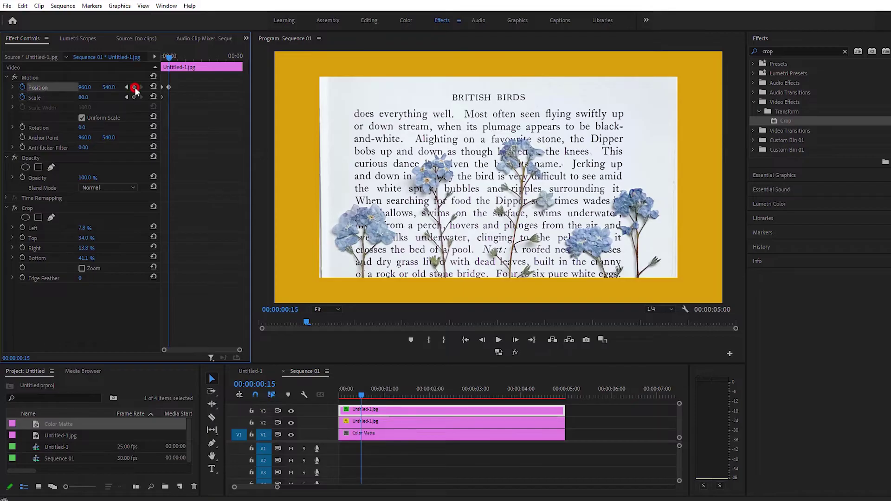
pyautogui.click(135, 98)
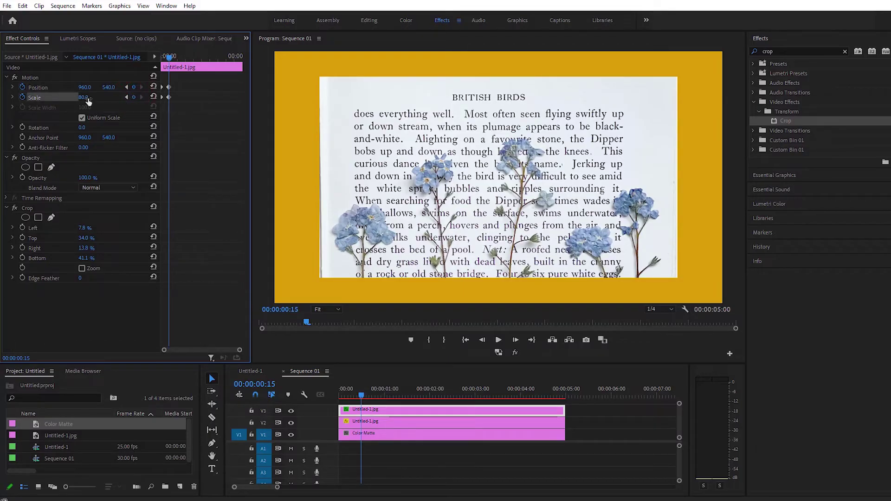
pyautogui.moveTo(88, 99)
pyautogui.mouseDown()
pyautogui.moveTo(99, 98)
pyautogui.moveTo(83, 87)
pyautogui.moveTo(100, 87)
pyautogui.mouseUp()
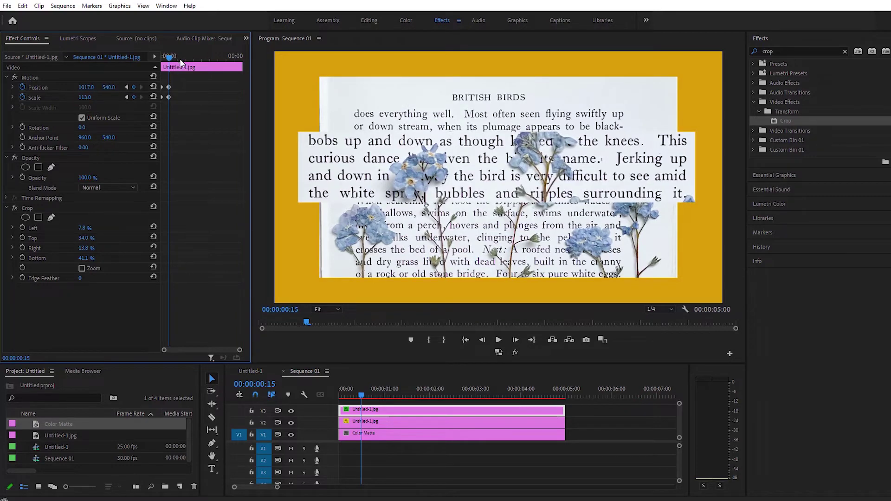
# - Keyframe near the clip end, then at the last frame reset Position and set Scale to 80
pyautogui.moveTo(169, 59); pyautogui.dragTo(204, 69)
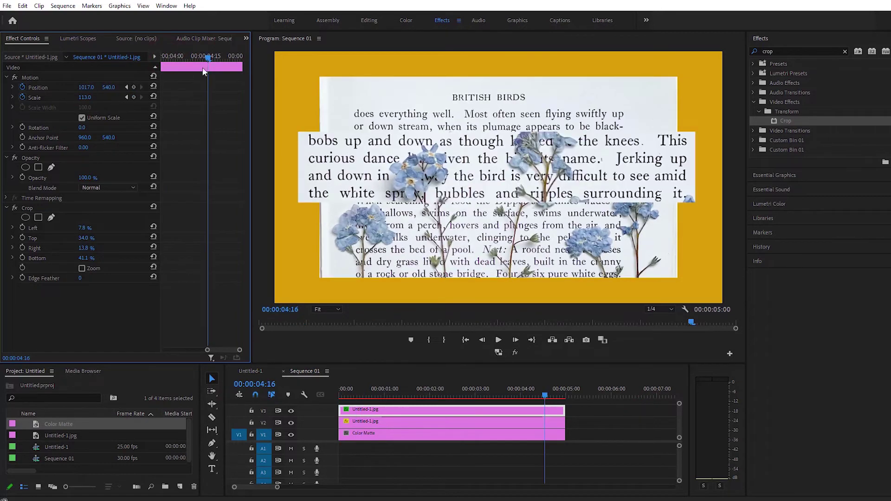
pyautogui.click(134, 88)
pyautogui.click(134, 97)
pyautogui.moveTo(207, 69); pyautogui.dragTo(240, 89)
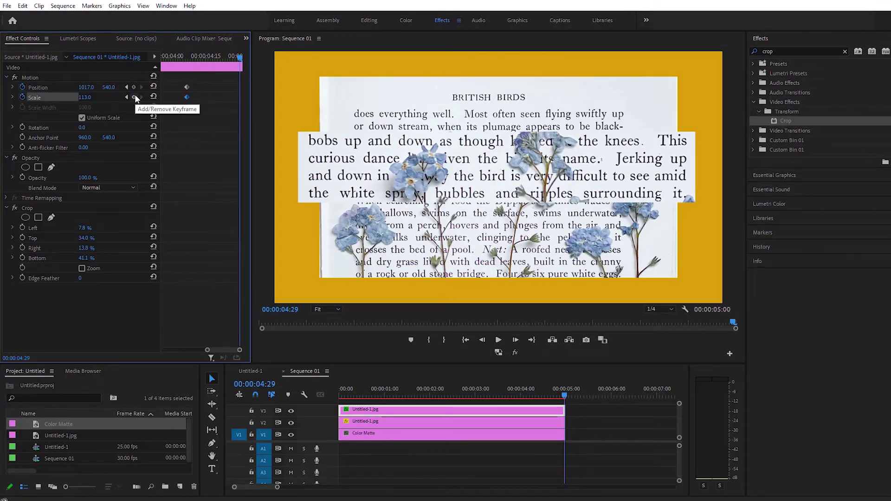
pyautogui.click(155, 87)
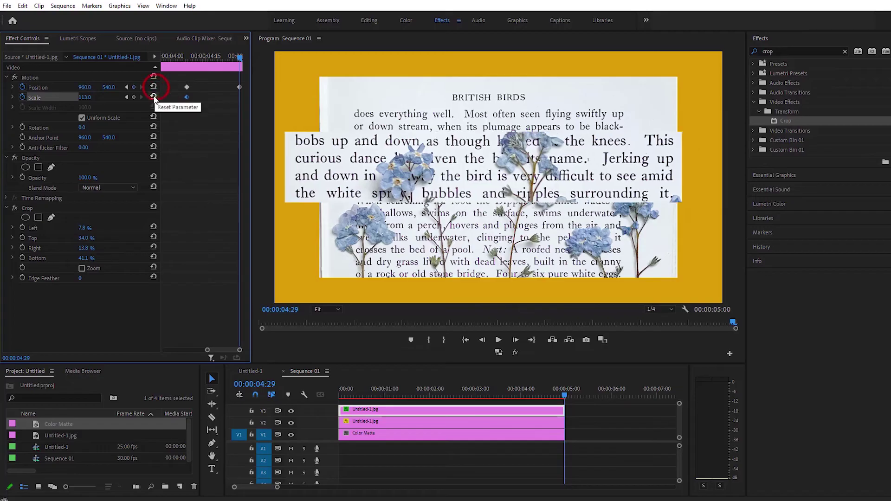
pyautogui.click(153, 96)
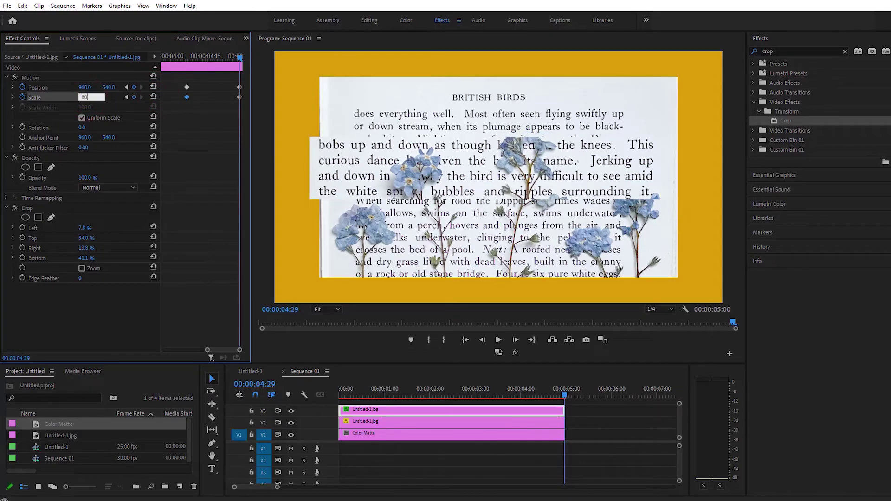
pyautogui.write('80')
pyautogui.press('Return')
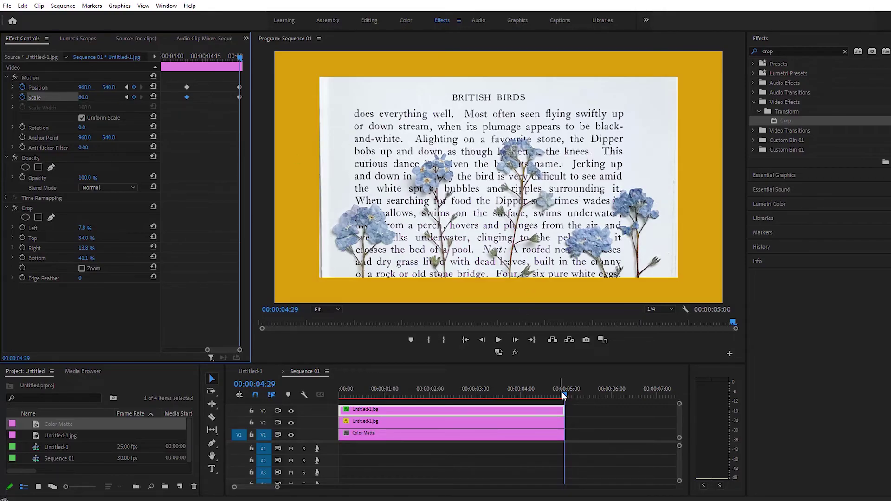
# - Play back the zoom-out animation from around the three-second mark, then stop
pyautogui.moveTo(563, 395); pyautogui.dragTo(484, 394)
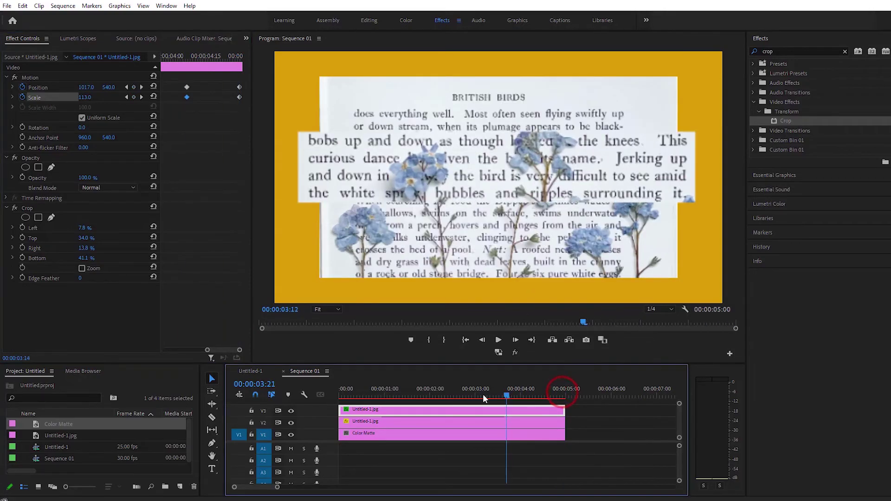
pyautogui.click(499, 341)
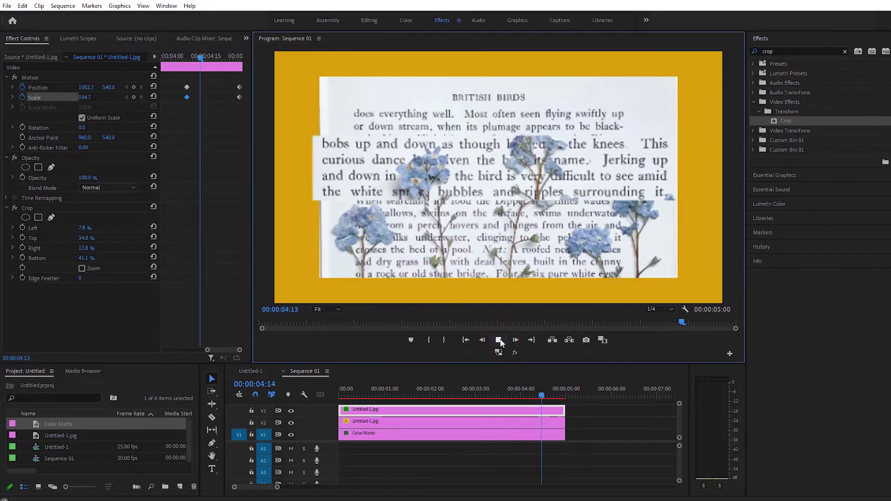
pyautogui.click(845, 52)
pyautogui.click(798, 50)
# - Apply the Perspective > Drop Shadow effect to the paragraph clip on V3
pyautogui.write('drop')
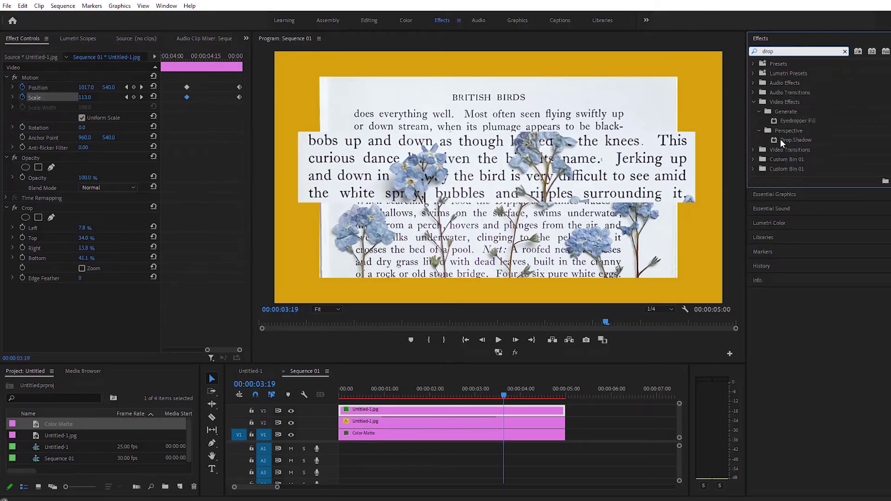
pyautogui.moveTo(812, 141); pyautogui.dragTo(695, 177)
pyautogui.moveTo(401, 404); pyautogui.dragTo(418, 407)
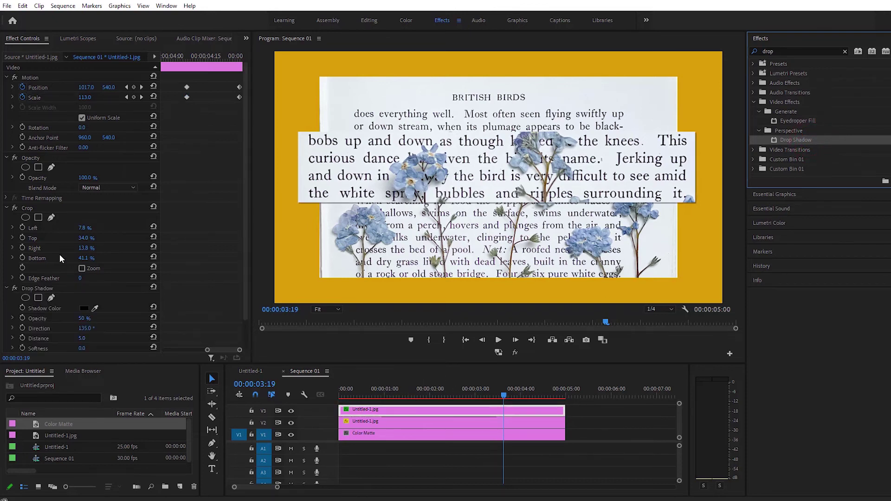
# - Set the drop shadow to Opacity 55%, Direction 162°, Distance 47, Softness 42
pyautogui.scroll(-2, 60, 258)
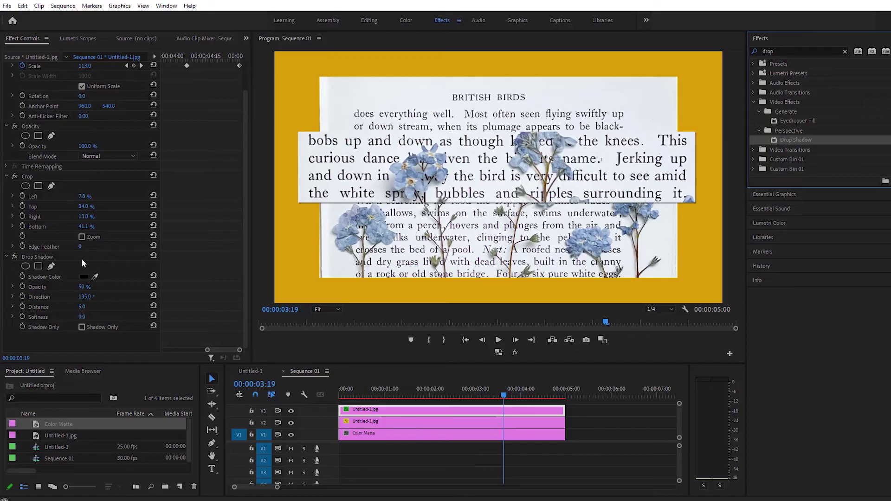
pyautogui.moveTo(88, 287); pyautogui.dragTo(99, 277)
pyautogui.moveTo(82, 307); pyautogui.dragTo(107, 299)
pyautogui.click(89, 297)
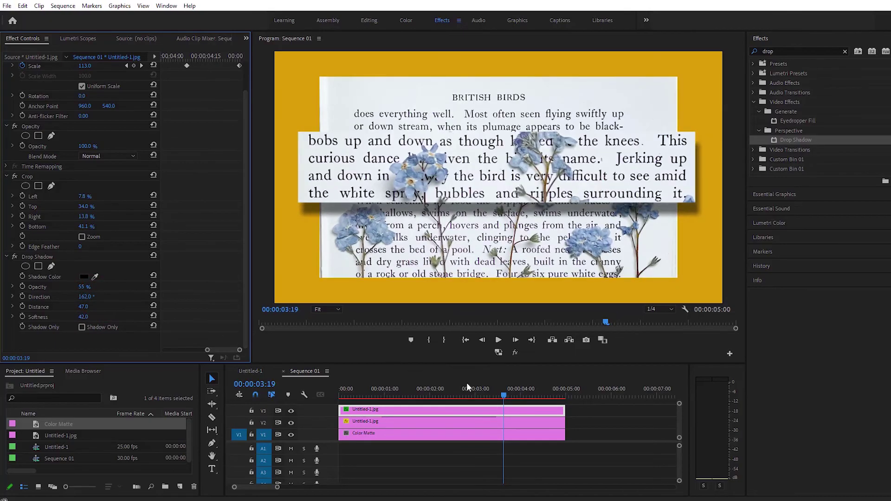
pyautogui.press('Home')
pyautogui.click(495, 343)
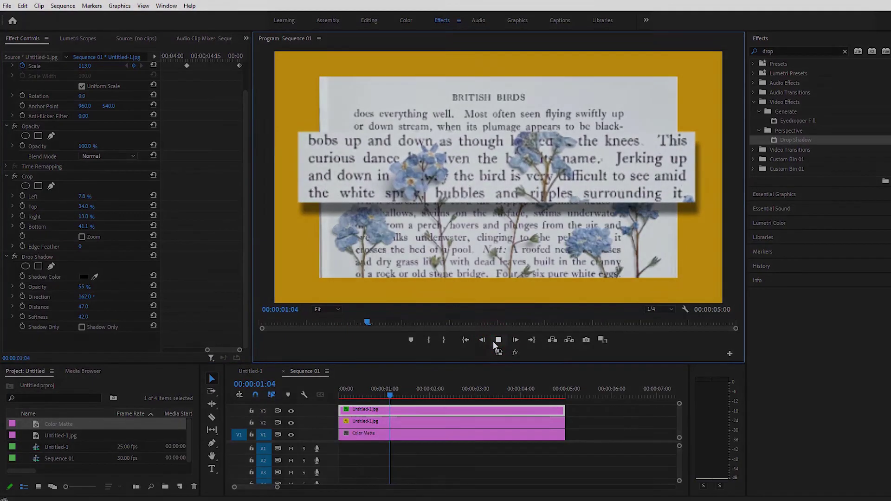